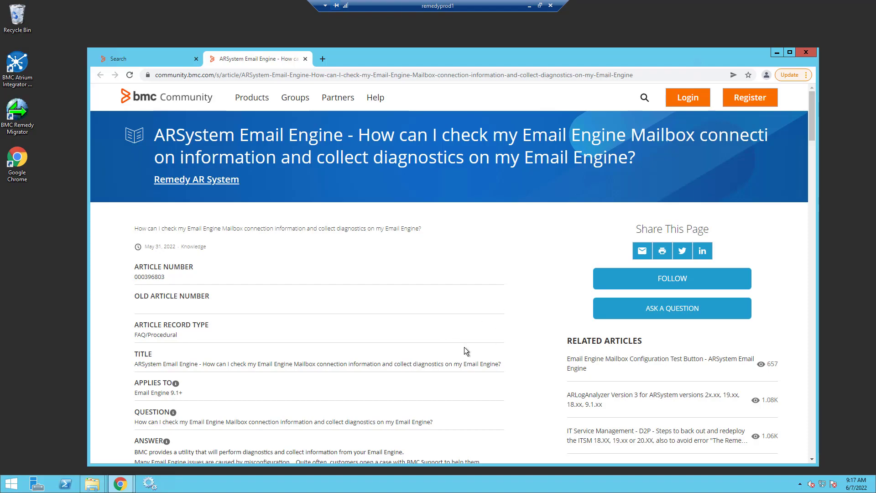
- Scroll down the Email Engine diagnostics article to its attached emailTestUtility2 file
scroll(437, 357, down, 6)
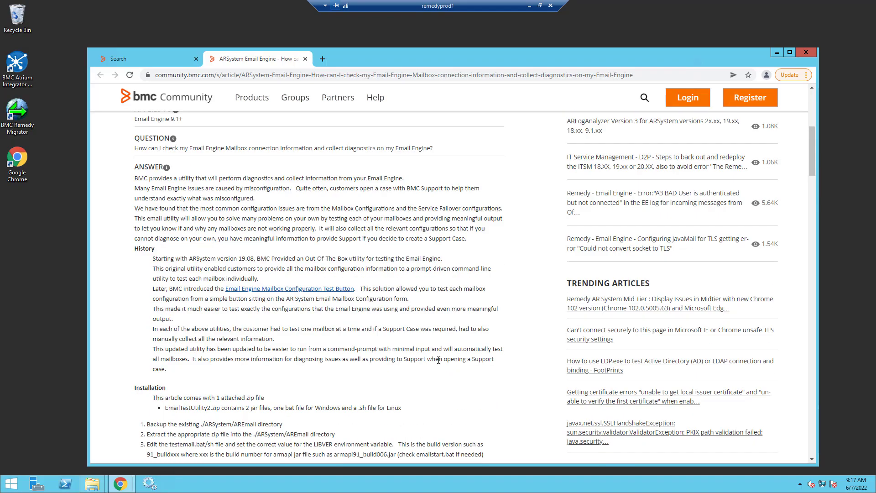
scroll(434, 370, down, 3)
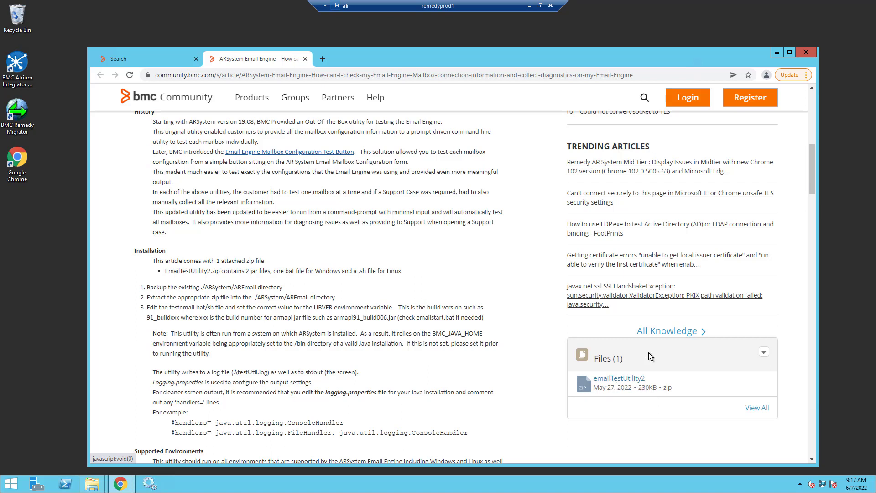
- Download the emailTestUtility2 zip and view its emailTestUtility.jar, msal4j-1.2.0.jar, testemail.bat and testemail.sh
click(619, 379)
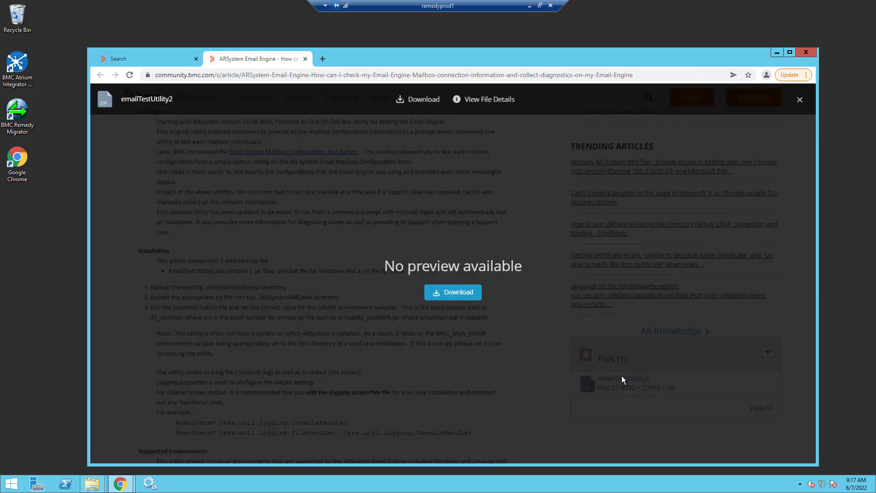
click(470, 291)
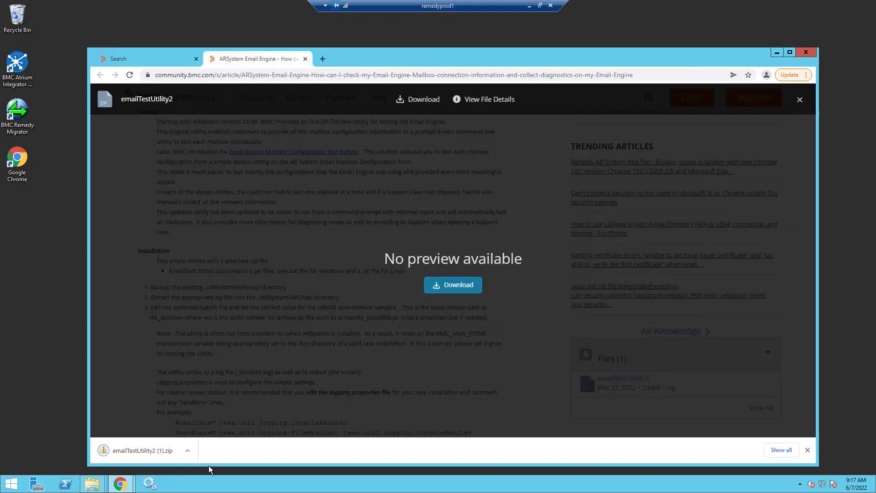
click(148, 451)
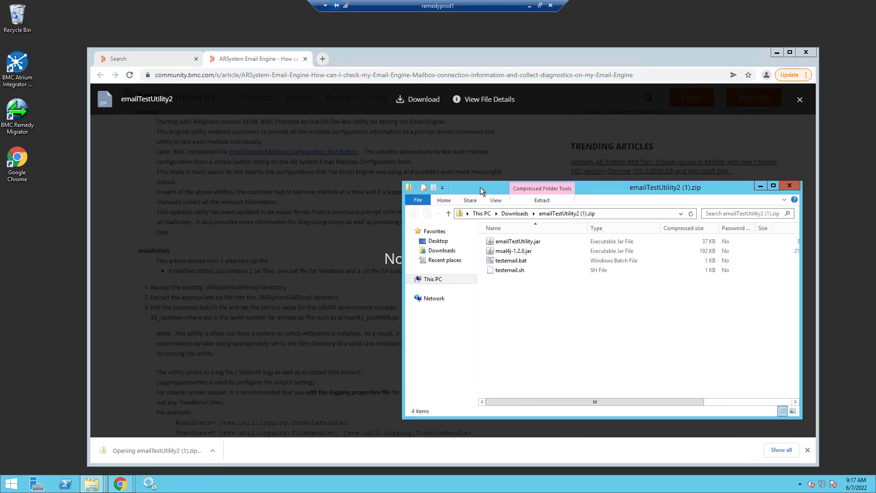
drag(481, 189, 322, 131)
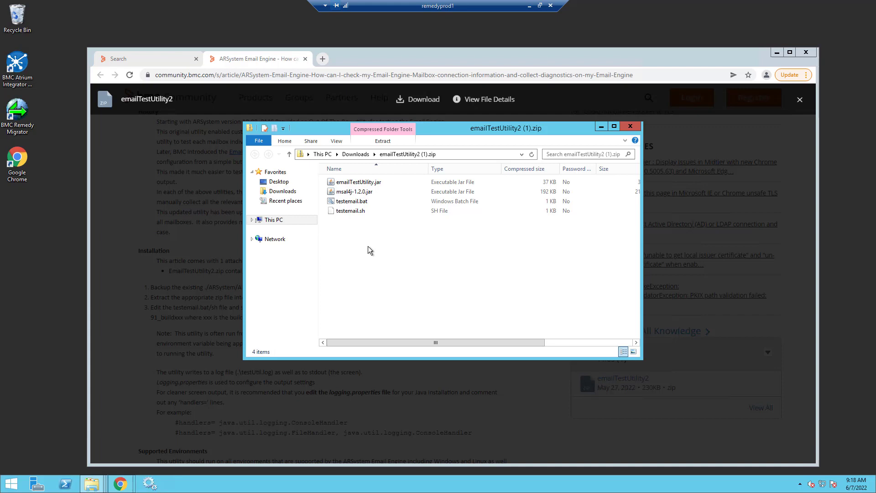
- Copy emailTestUtility.jar and testemail.bat from the zip
click(353, 183)
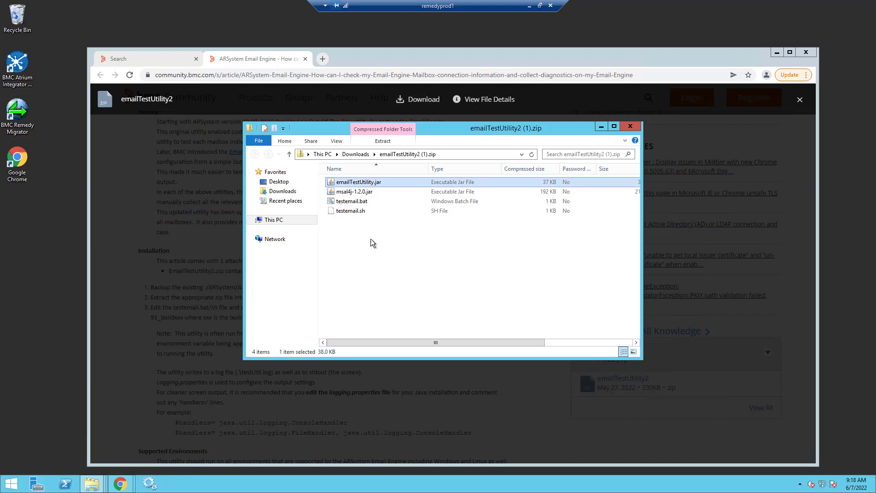
ctrl+click(359, 202)
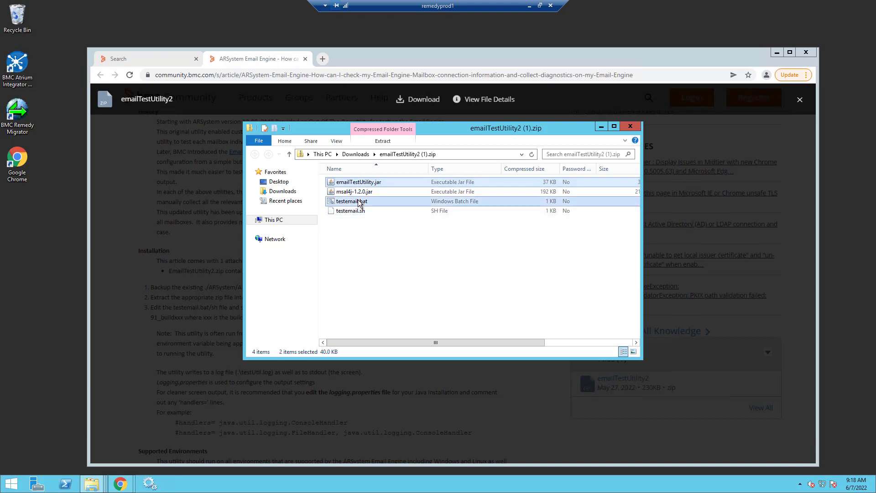
right_click(359, 202)
click(379, 227)
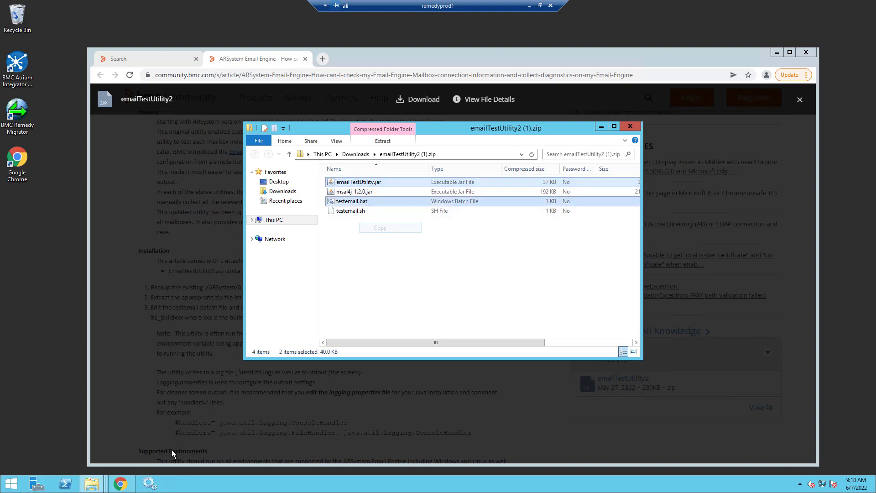
- Paste both files into the ARSystem AREmail folder, replacing the existing copies
click(93, 487)
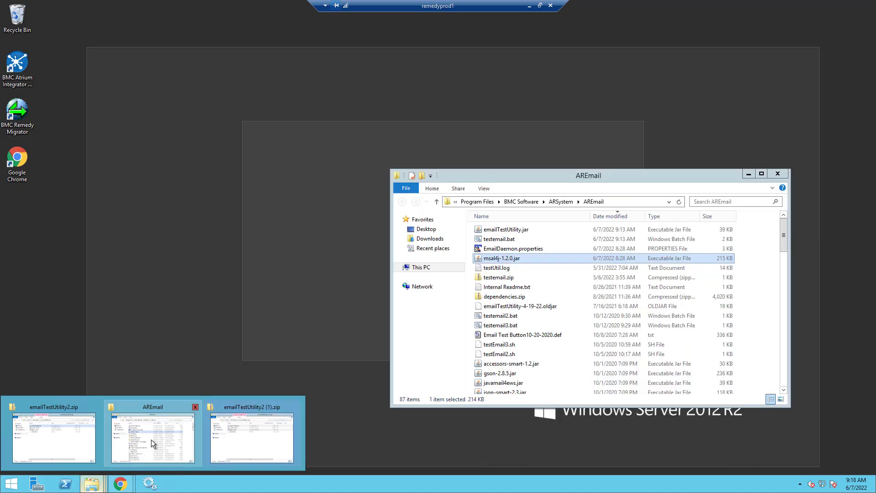
click(152, 439)
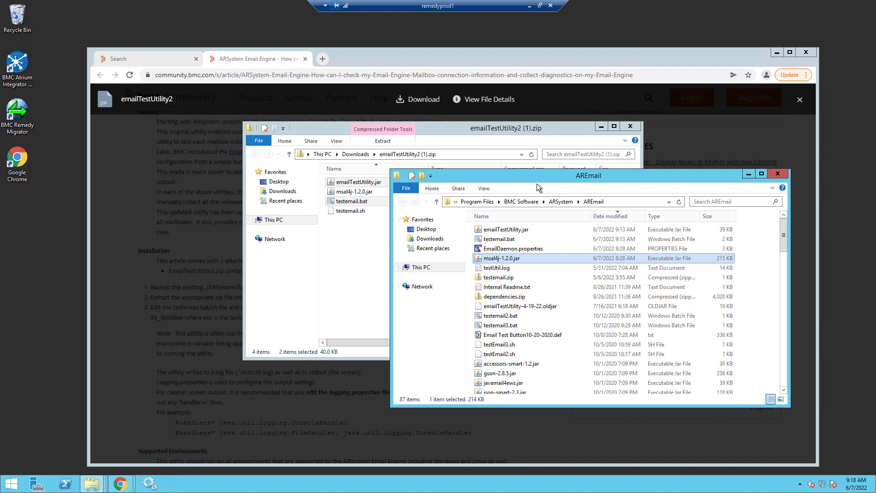
key(alt+Up)
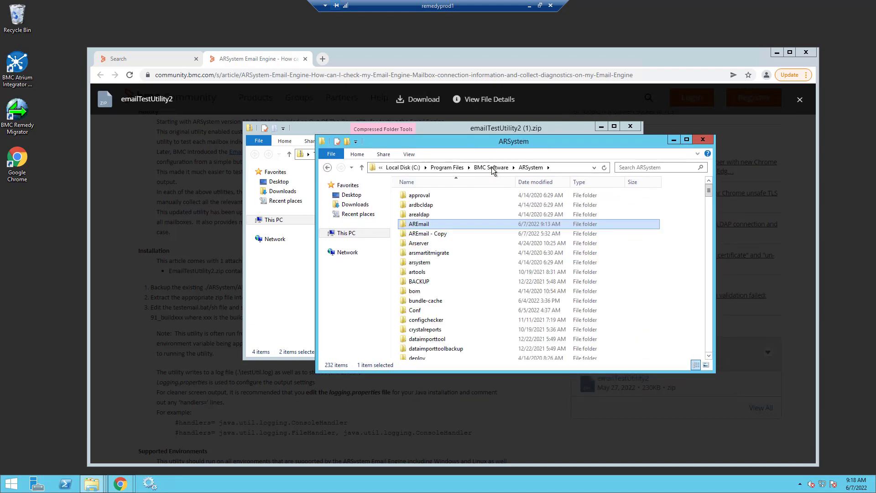
mouse_move(422, 237)
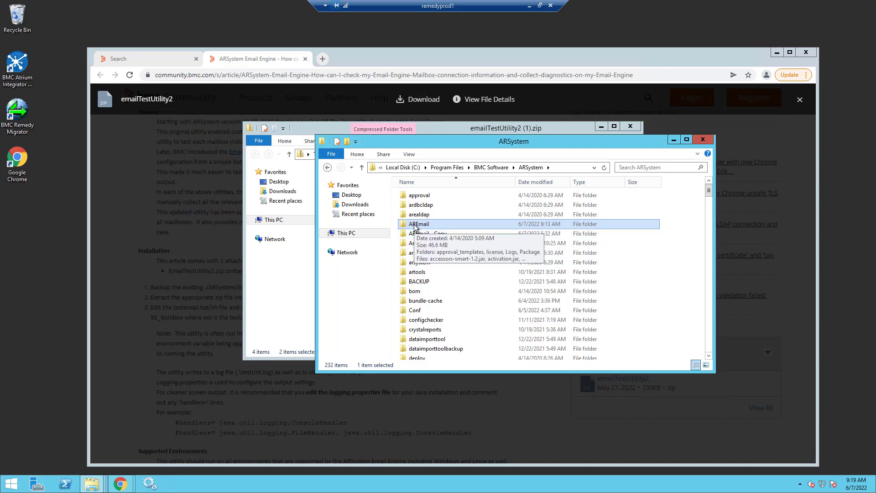
double_click(415, 224)
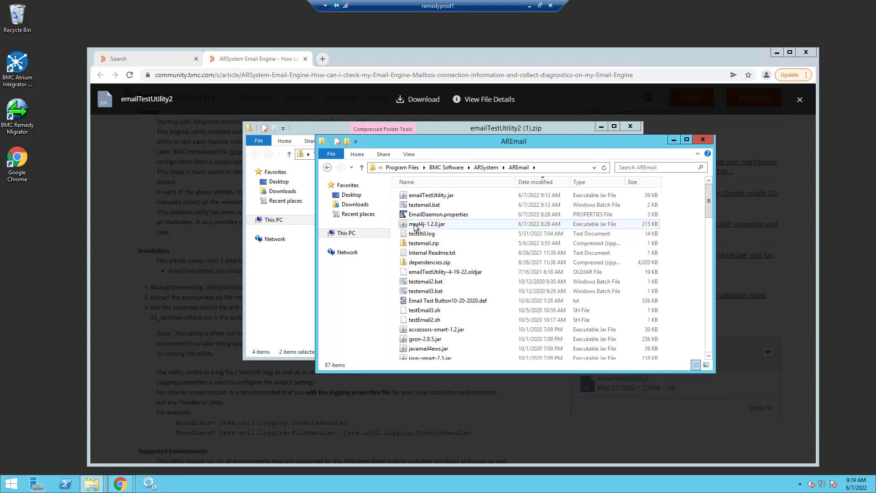
right_click(396, 263)
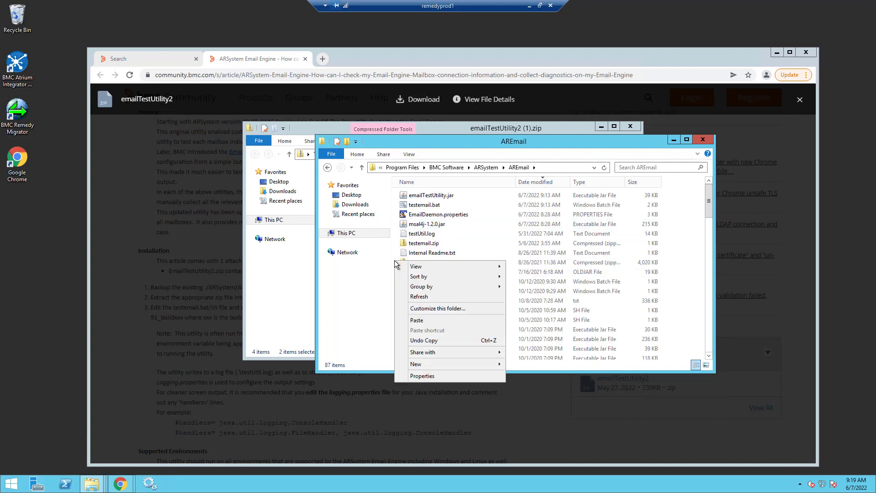
click(419, 320)
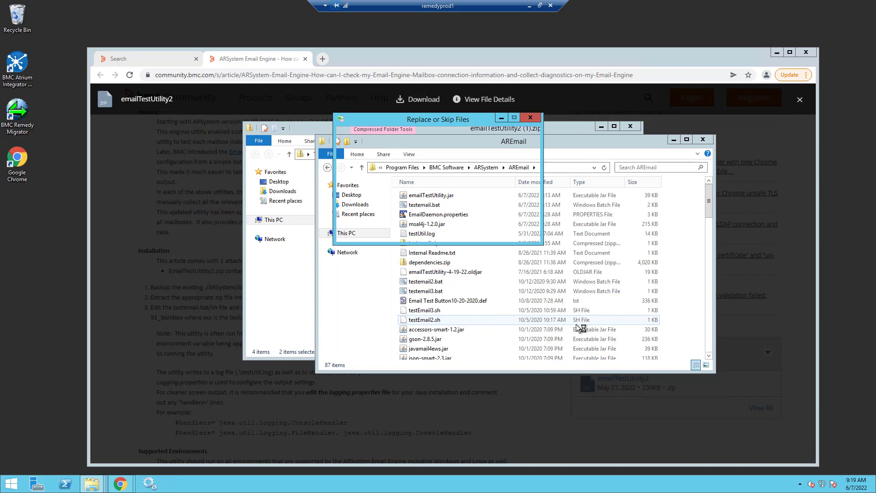
click(382, 172)
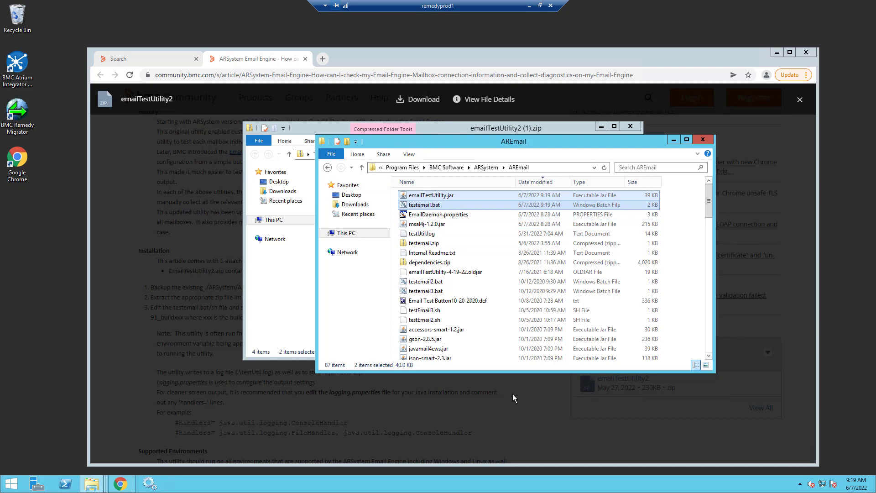
- Enlarge the AREmail window and sort its files by name
drag(464, 372, 464, 440)
scroll(464, 350, down, 3)
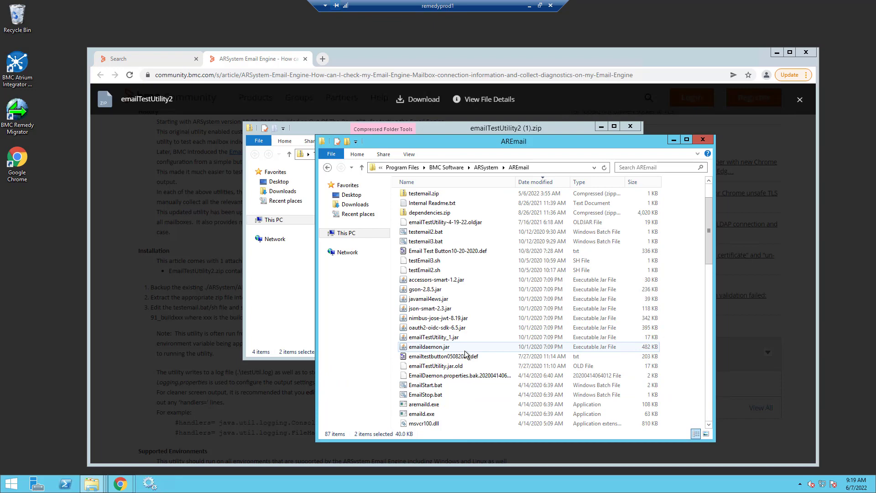
scroll(464, 351, up, 3)
click(428, 181)
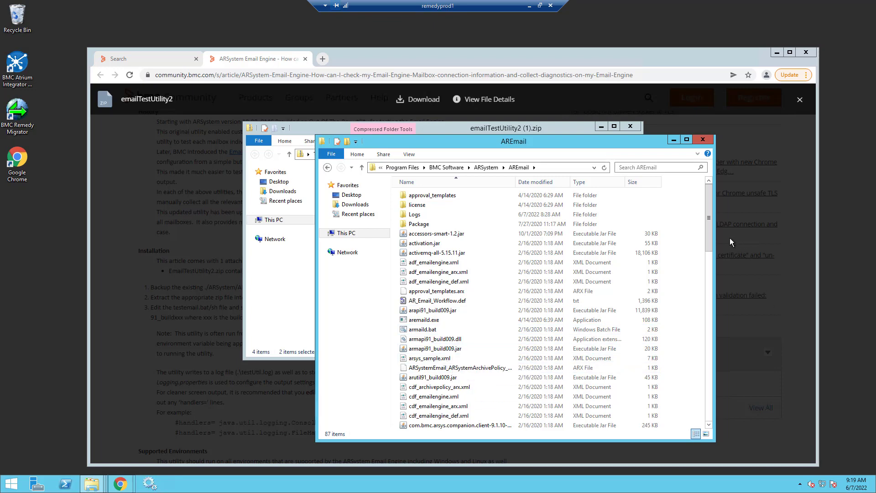
- Select testemail.bat in AREmail and bring up its context menu for sending to TextPad
drag(708, 242, 714, 225)
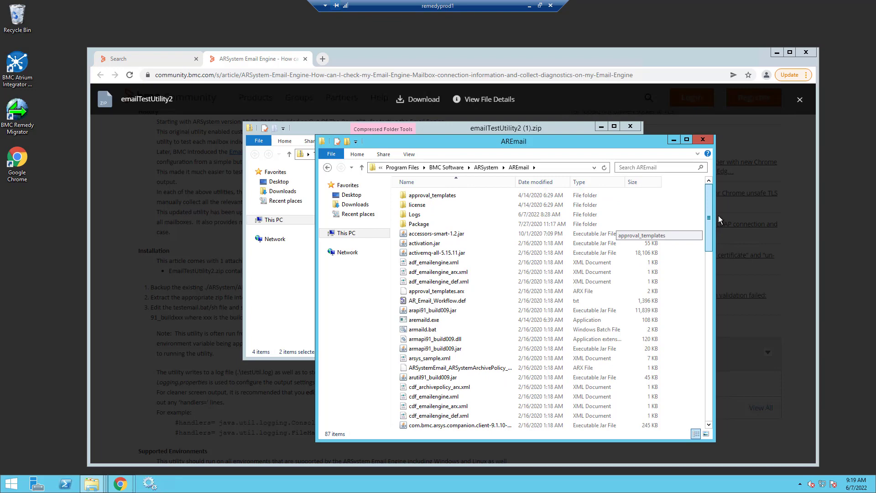
drag(720, 205, 720, 374)
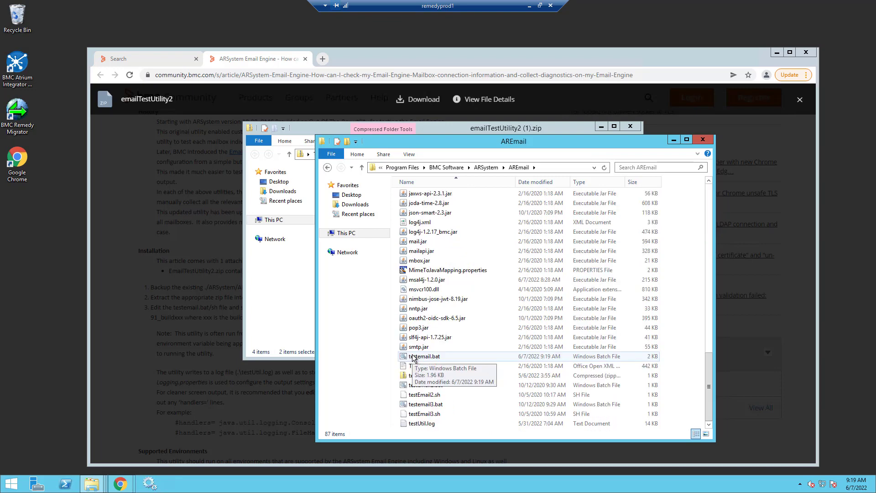
click(413, 357)
right_click(413, 357)
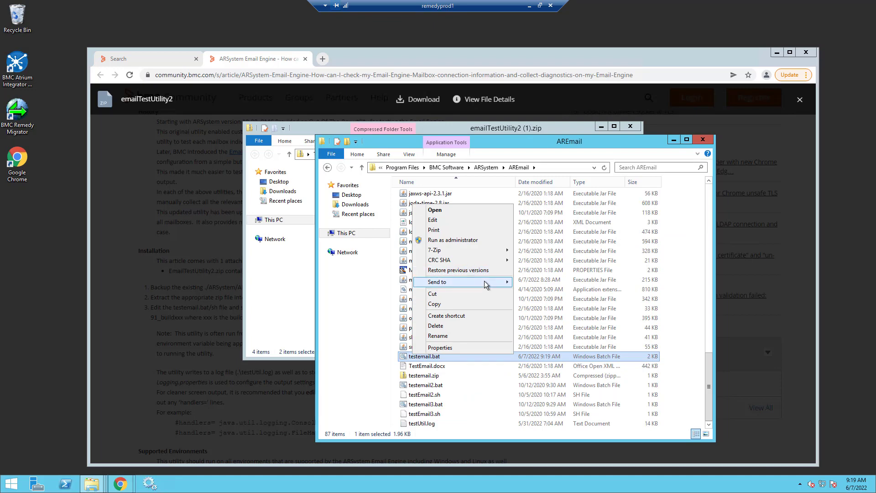
- Open testemail.bat in TextPad, review its LIBVER 91_build009 setting, then close it
mouse_move(484, 281)
click(536, 322)
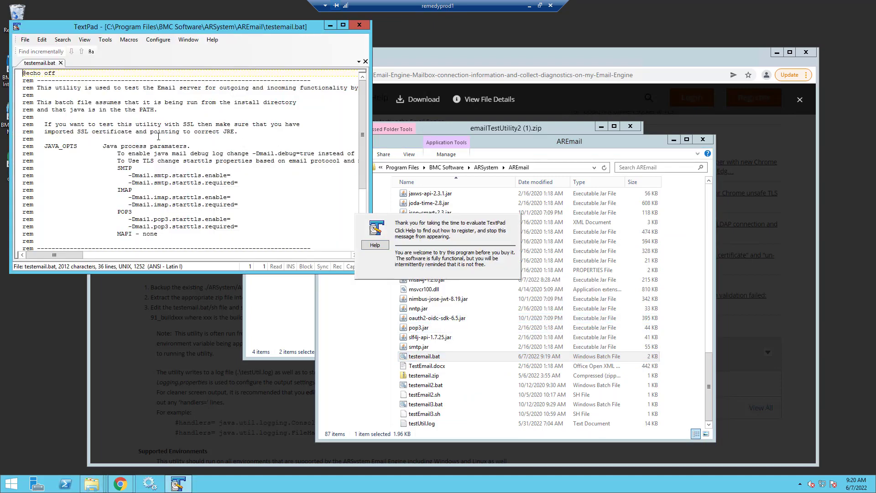
drag(233, 29, 418, 51)
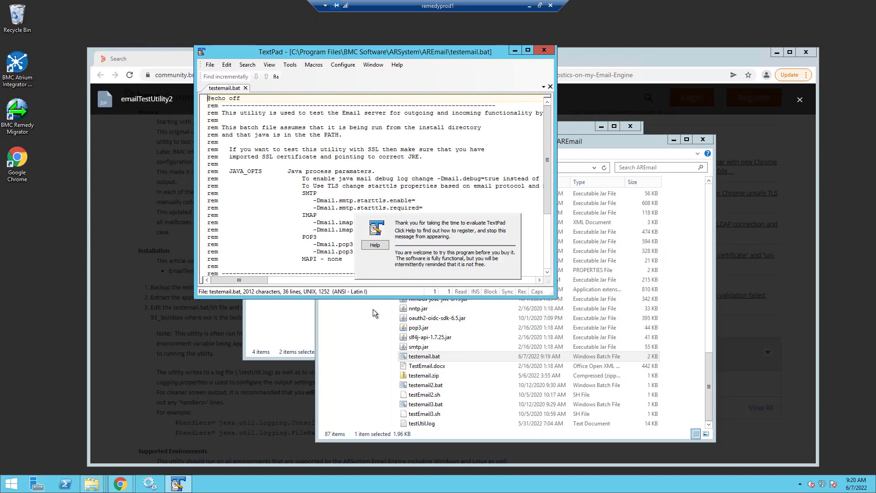
drag(357, 297, 355, 406)
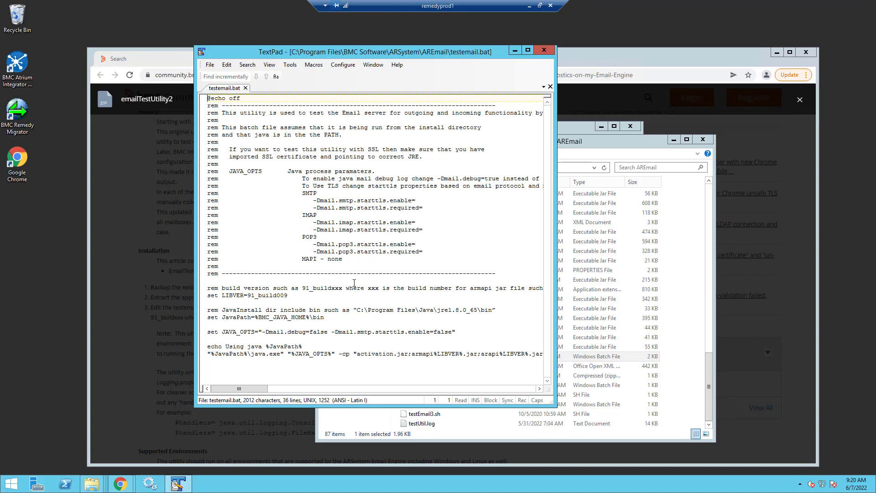
click(544, 51)
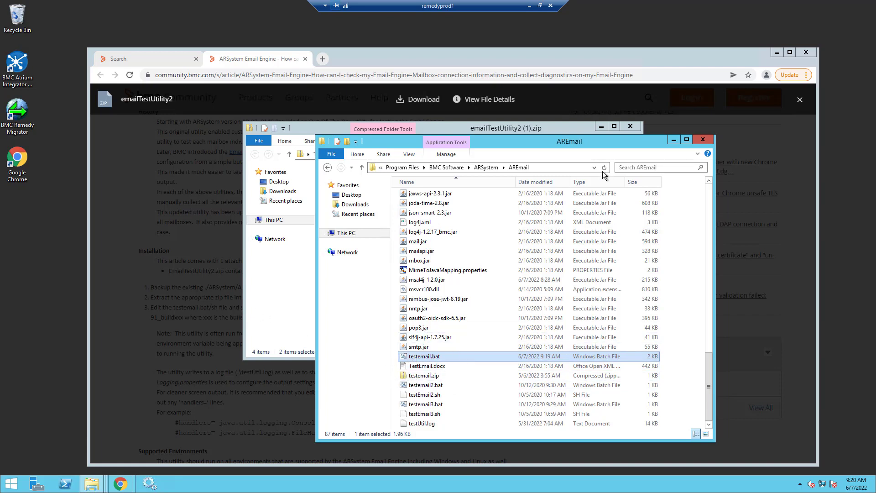
- Launch cmd from the AREmail address bar and enter the testemail -cf command
click(560, 168)
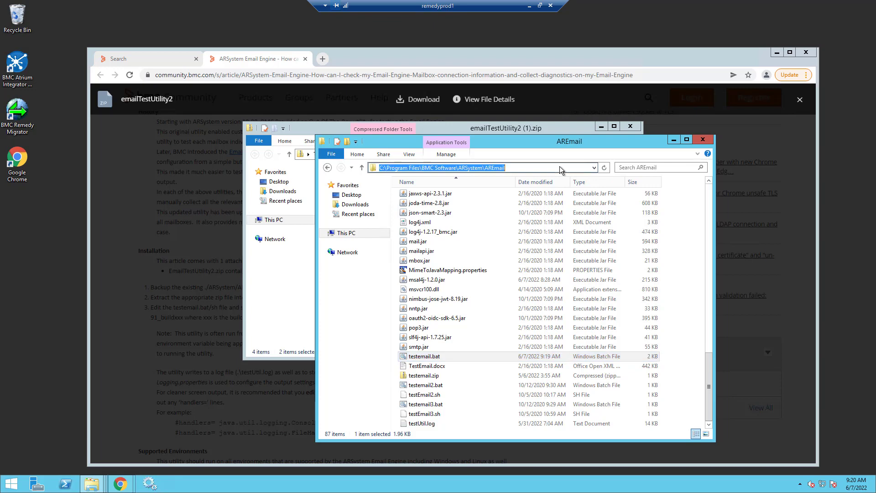
text(cmd)
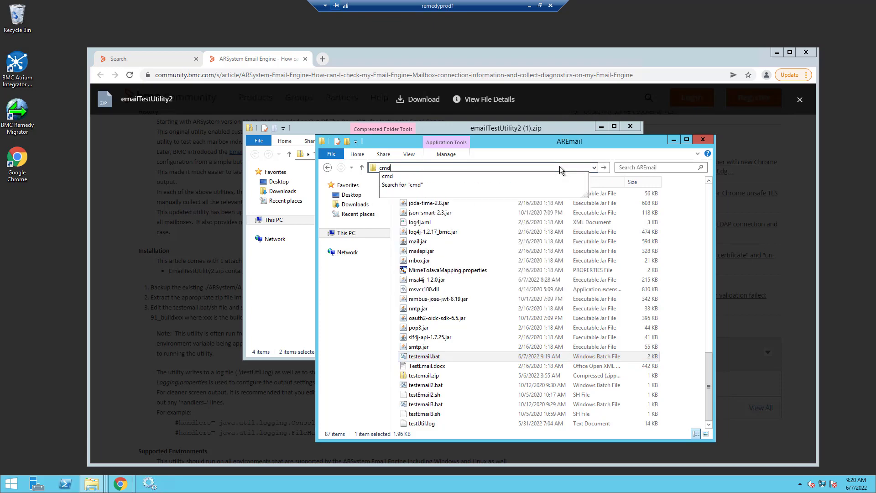
key(Return)
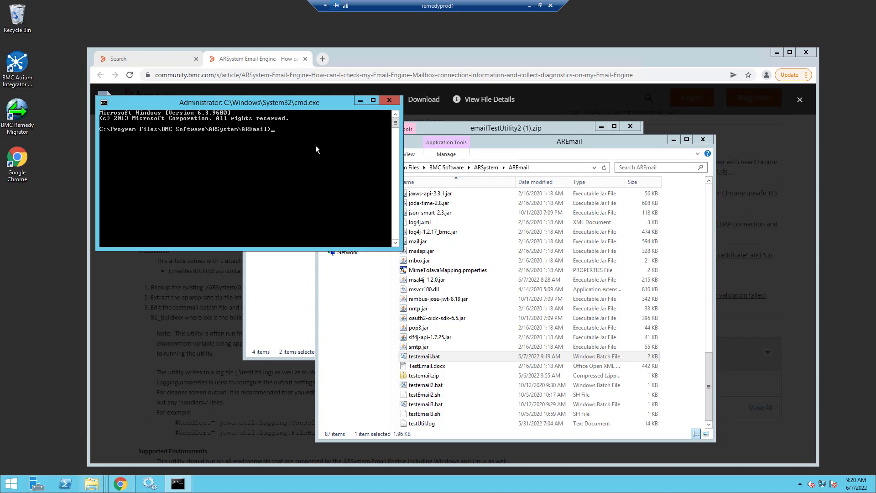
text(testemail)
text(-cf)
- Run testemail -cf against server localhost with the AR System user name and password
key(Return)
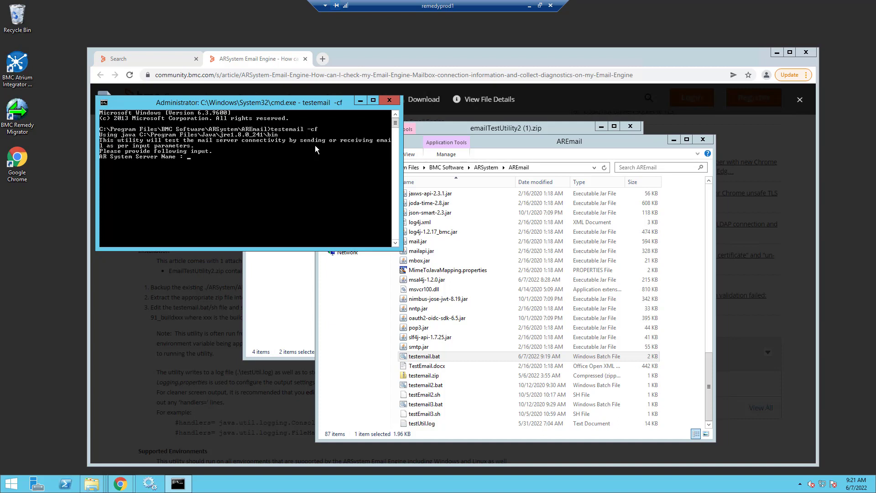
text(localhost)
key(Return)
text(Demo)
key(Return)
text(D)
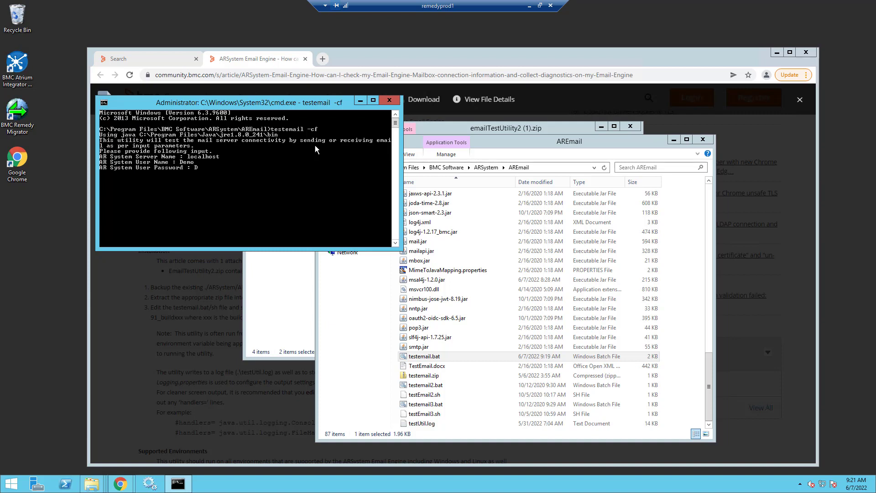
text(emo)
key(Return)
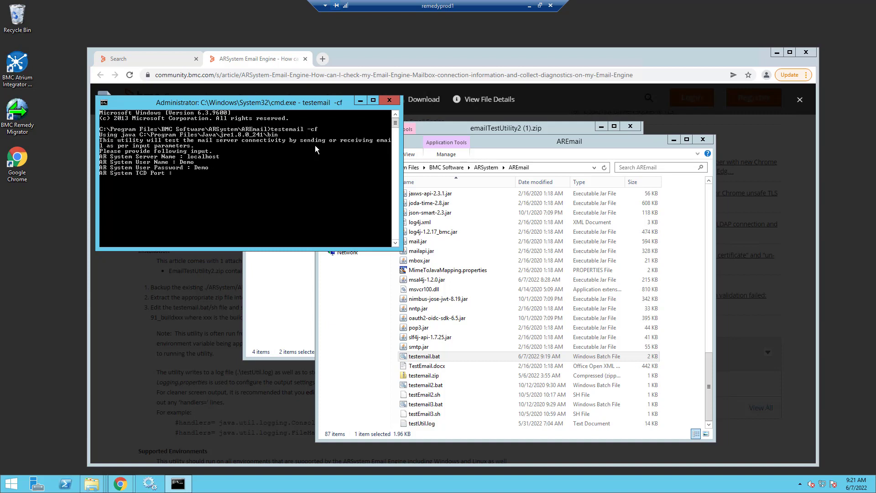
- Answer TCP port 0, Show Password 0, and option 2 to test all mailboxes
text(0)
key(Return)
text(0)
key(Return)
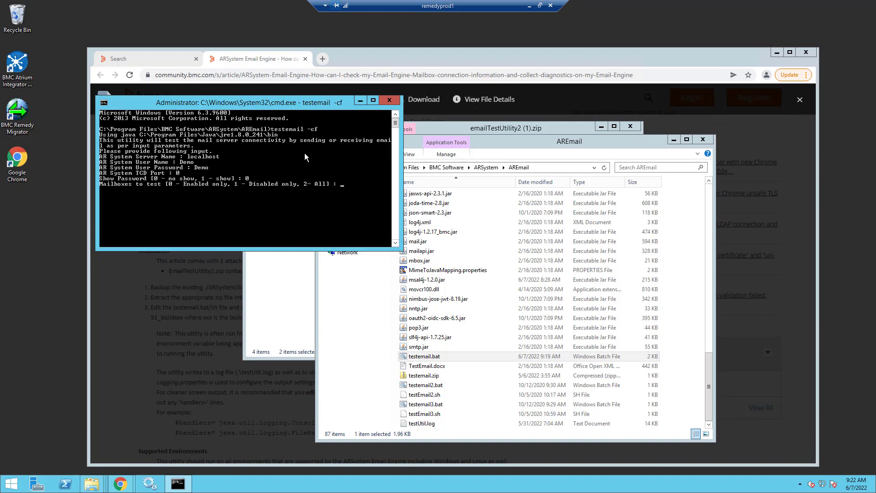
text(2)
key(Return)
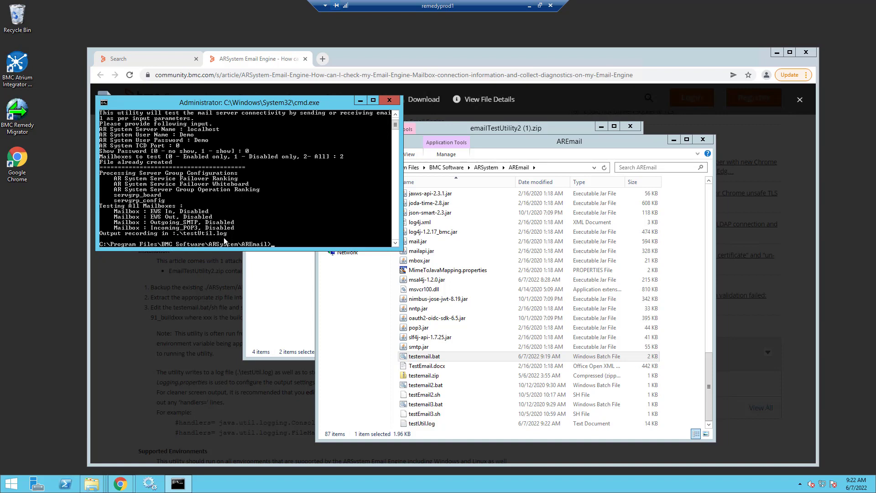
- Send testUtil.log from the AREmail folder to TextPad 8
click(501, 138)
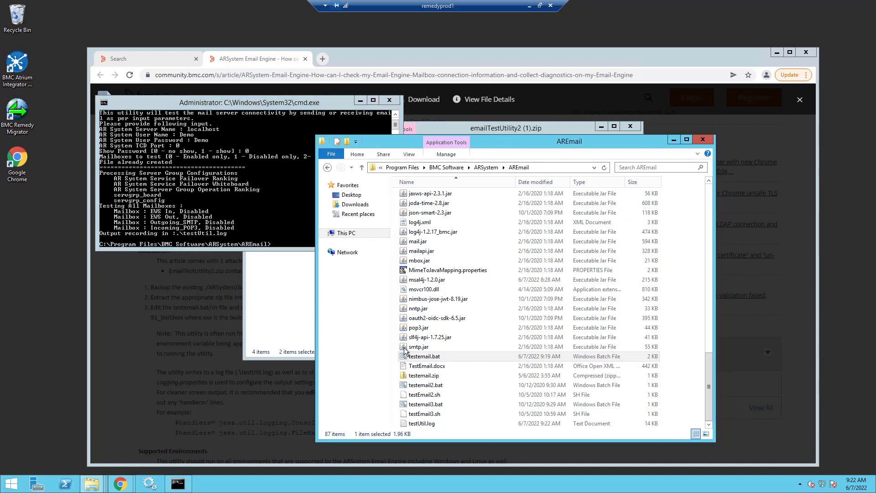
click(423, 424)
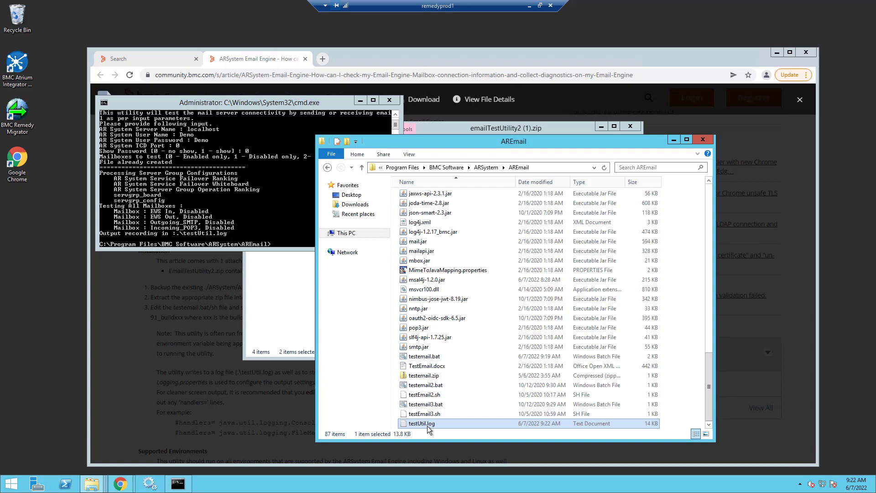
right_click(427, 425)
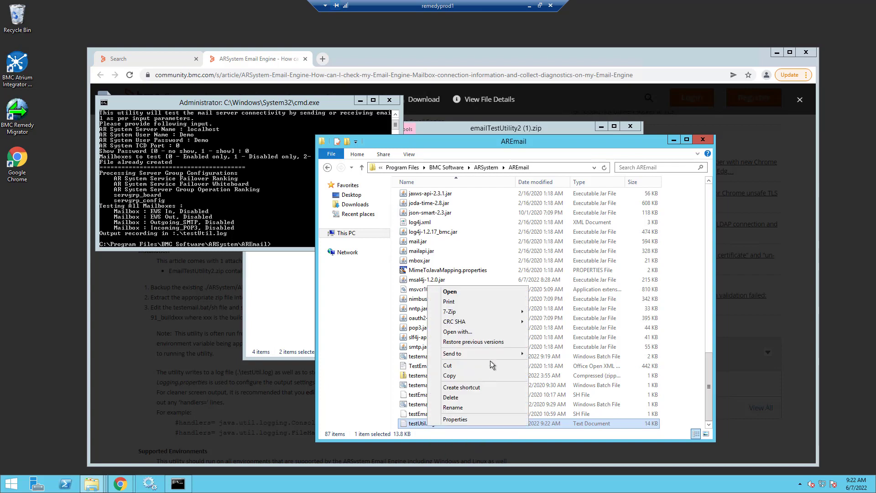
mouse_move(479, 354)
click(557, 395)
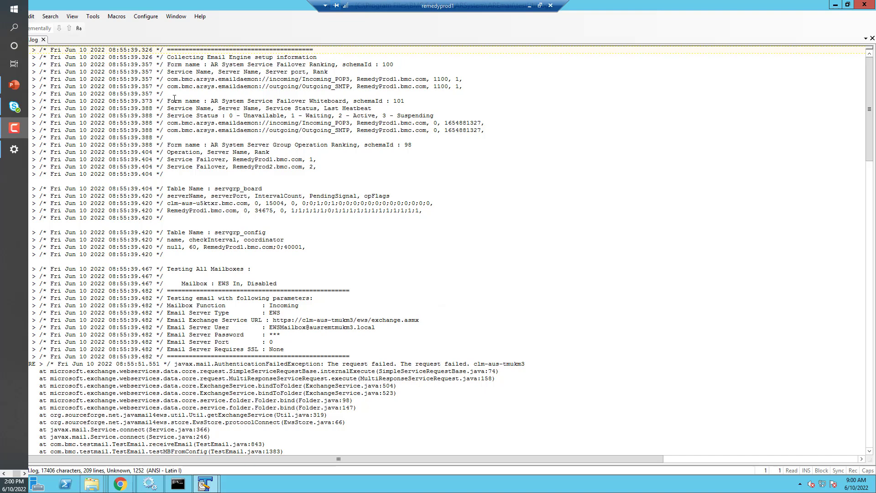
click(210, 65)
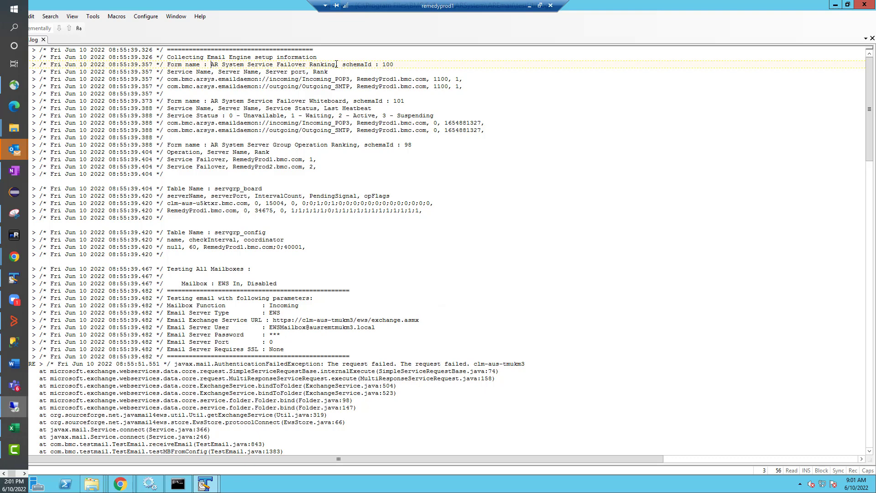
click(212, 101)
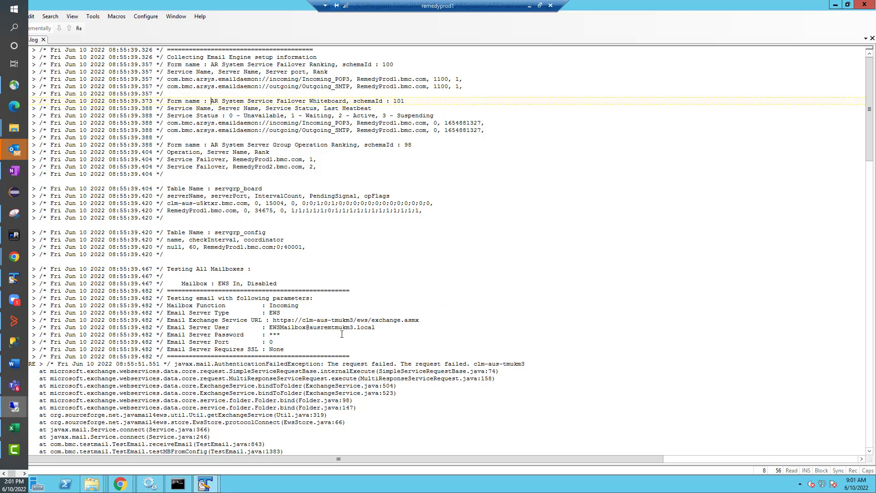
- Scroll testUtil.log through the EWS In, EWS Out, Outgoing_SMTP and Incoming_POP3 results
scroll(340, 319, down, 3)
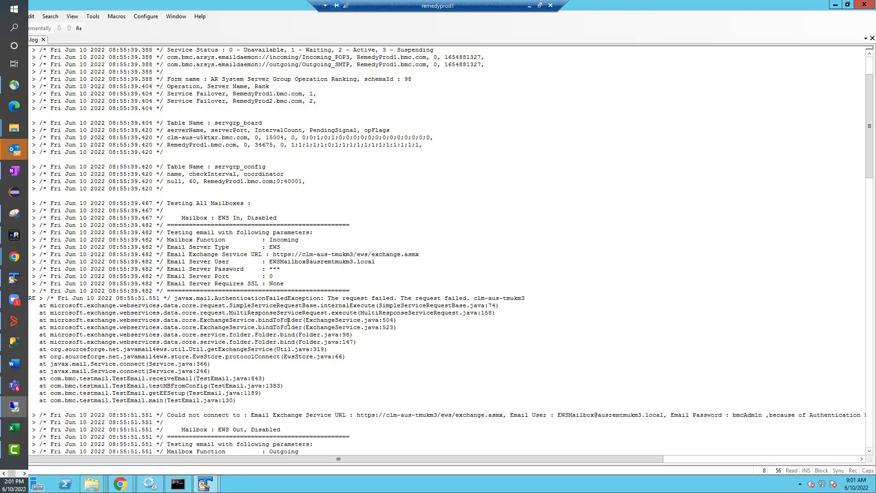
scroll(240, 322, down, 2)
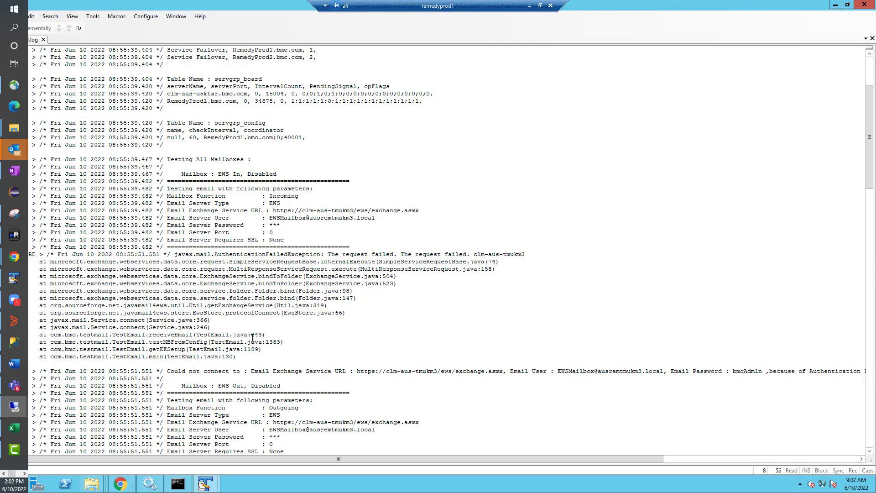
scroll(246, 356, down, 7)
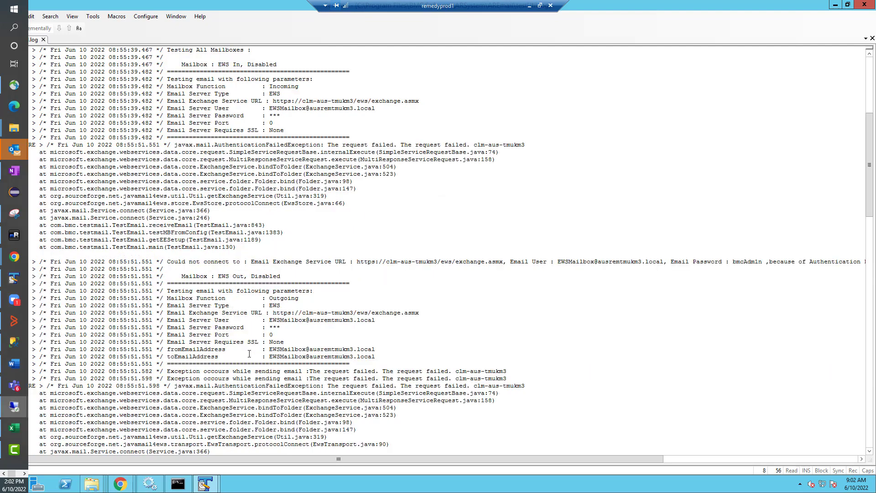
scroll(249, 356, down, 9)
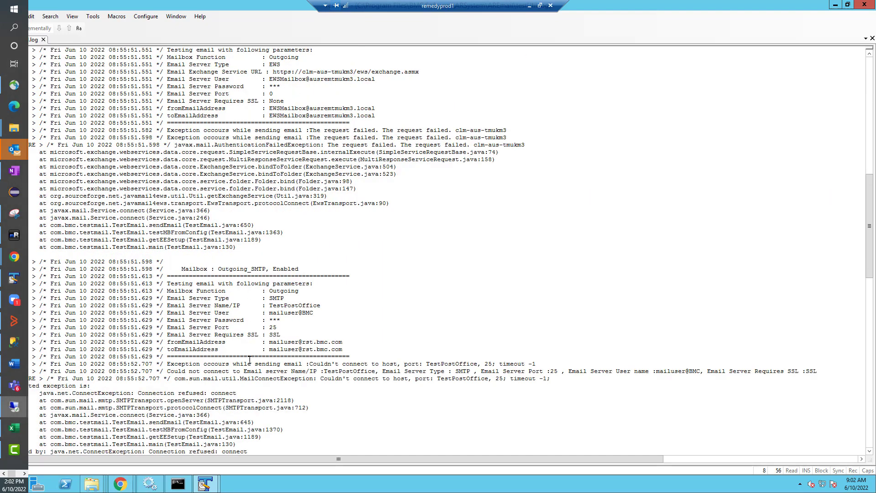
scroll(262, 351, down, 4)
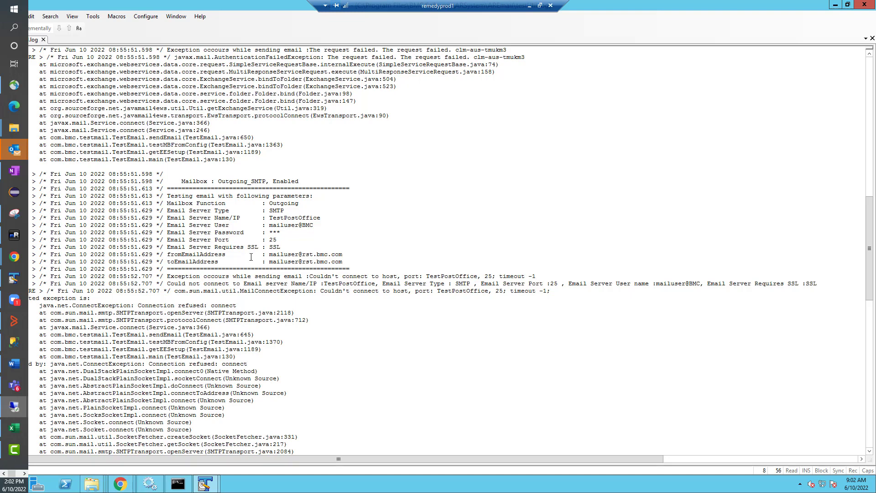
scroll(241, 295, down, 6)
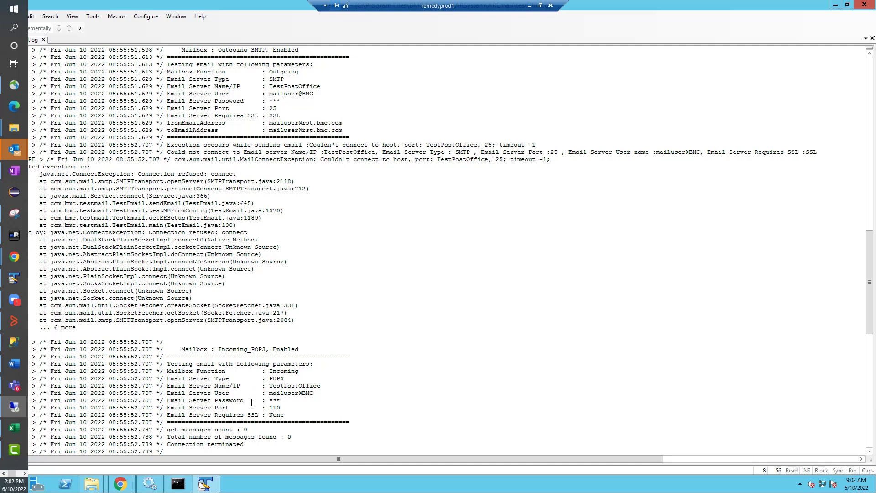
- Minimize the TextPad log window to reveal the AREmail folder with testUtil.log
click(835, 4)
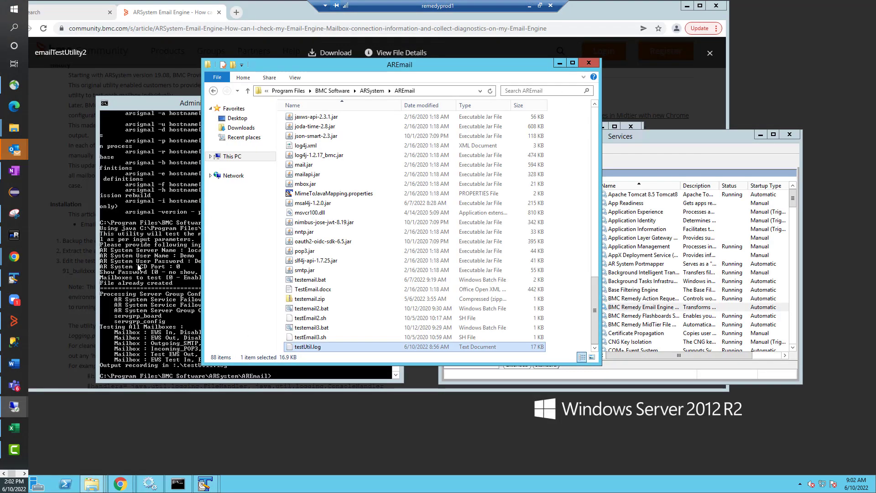